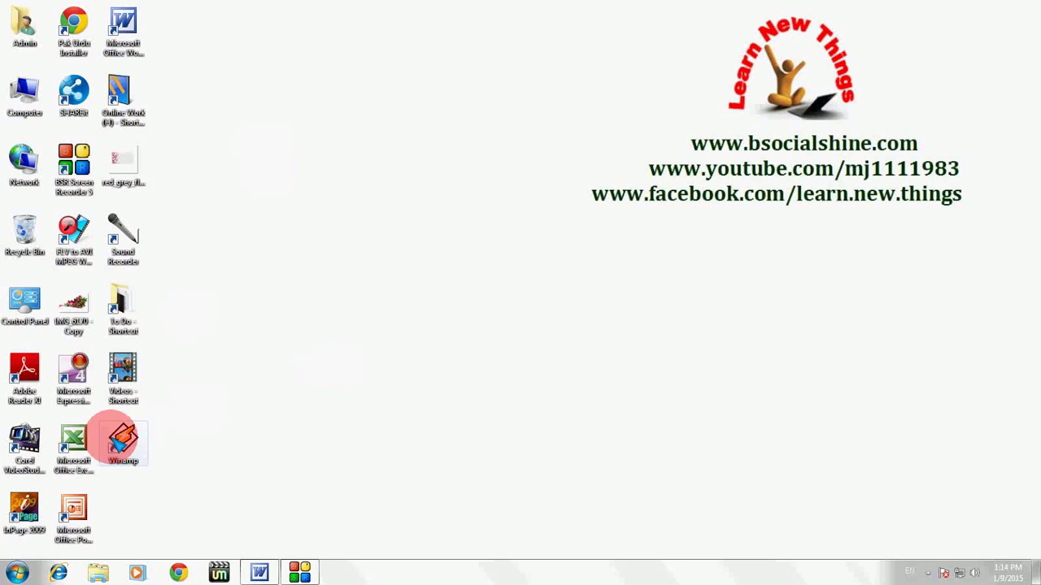
Step: Select the Winamp shortcut on the desktop to launch the player
left_click(122, 439)
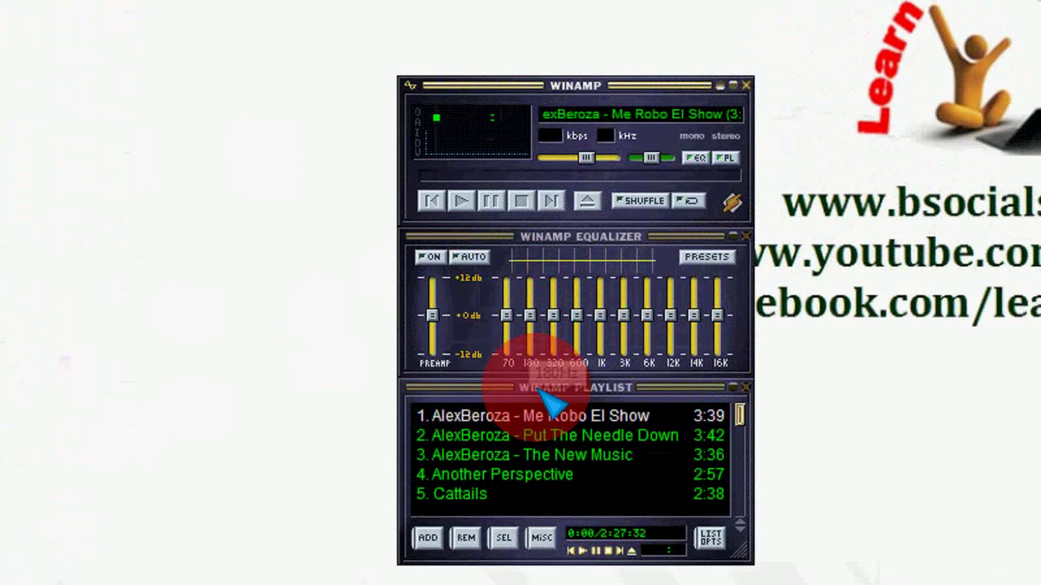
Step: Play track 1, AlexBeroza's 'Me Robo El Show', then pause it with C
double_click(547, 420)
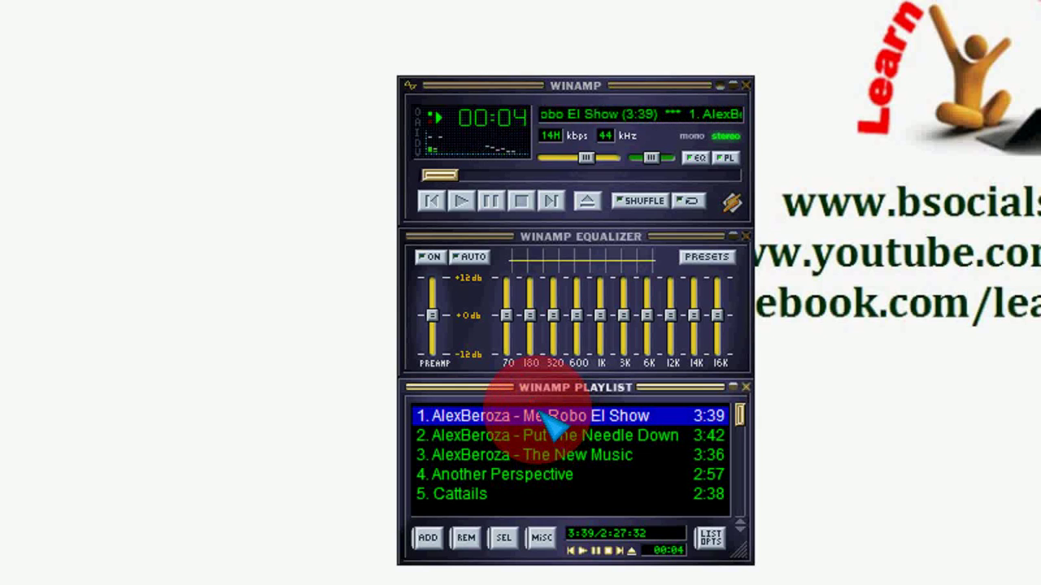
key("c")
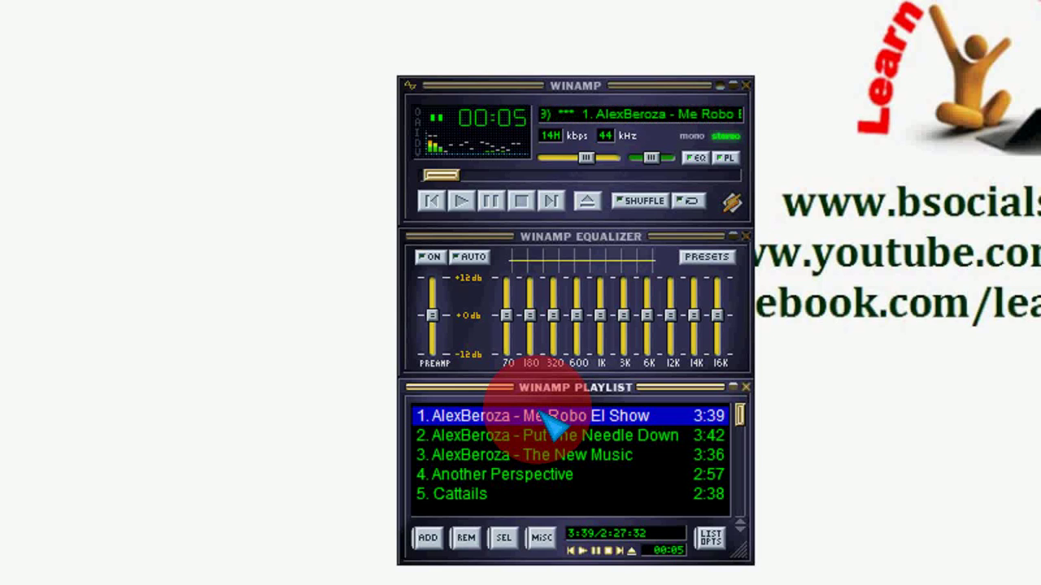
Step: Resume playback, then skip forward with B to track 21, Latin Industries
key("c")
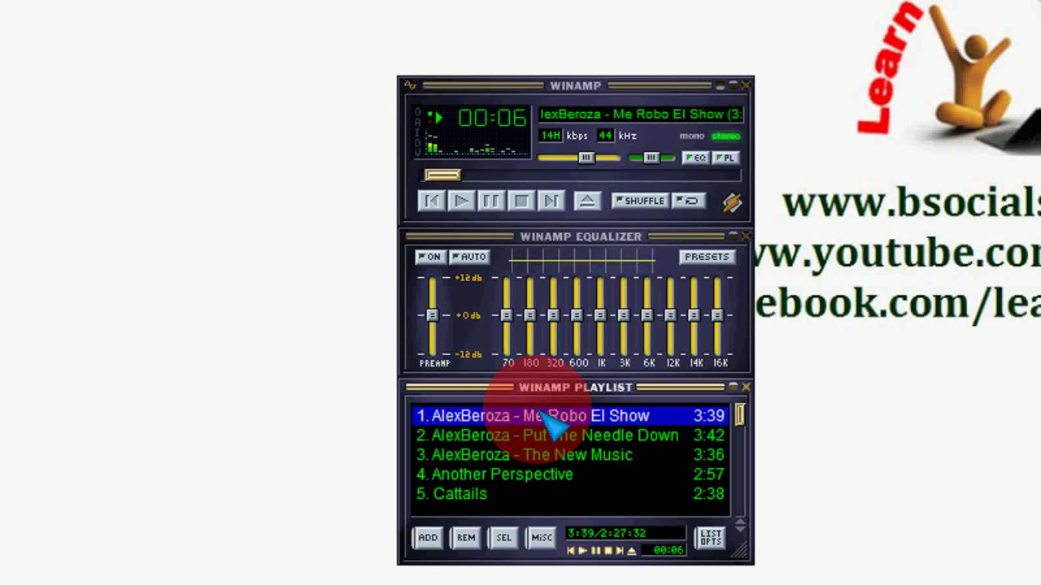
key("b")
key("b")
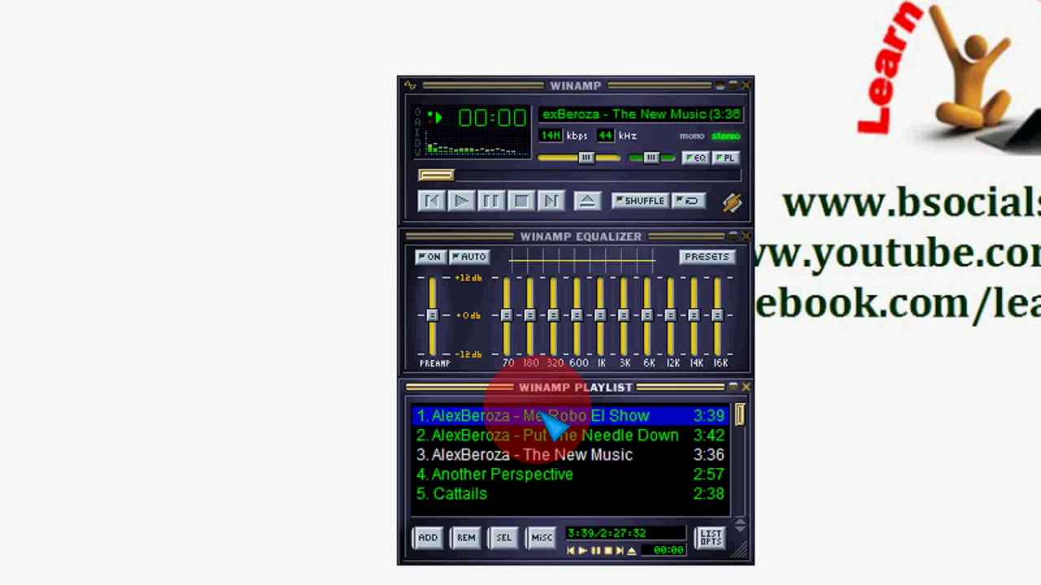
key("b")
key("b")
key("b")
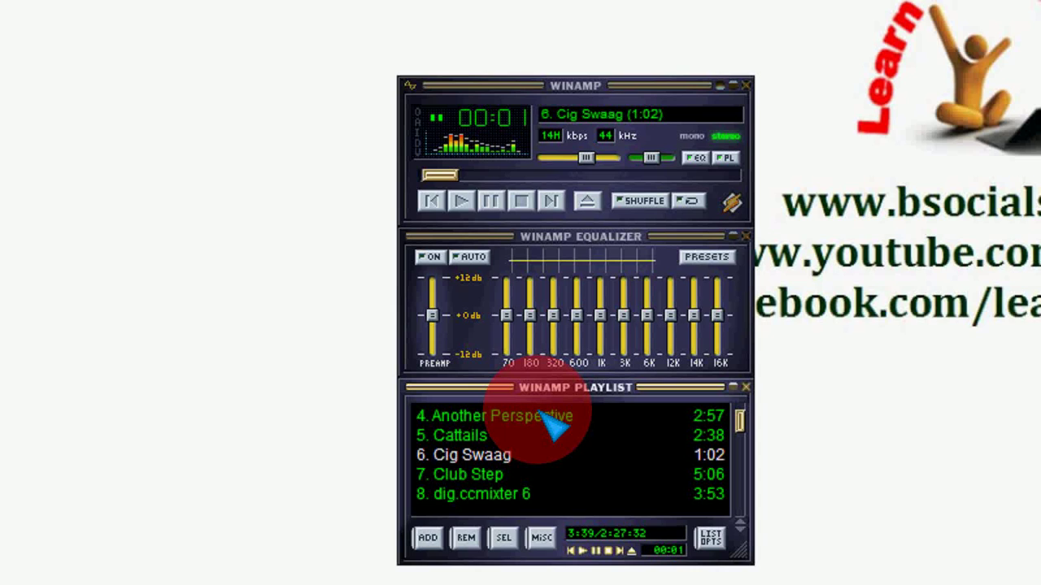
key("b")
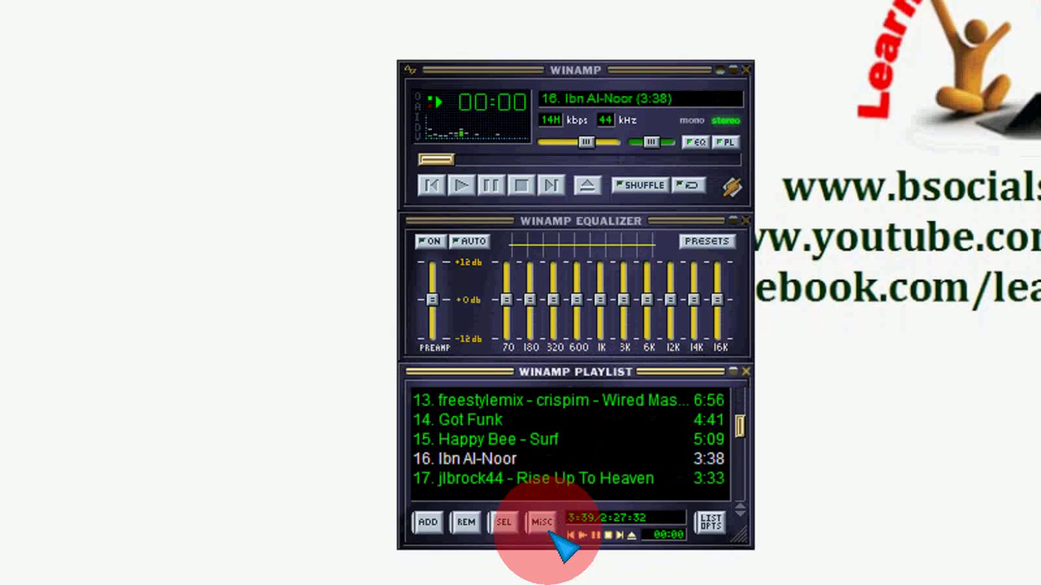
key("b")
key("b")
key("b")
key("b")
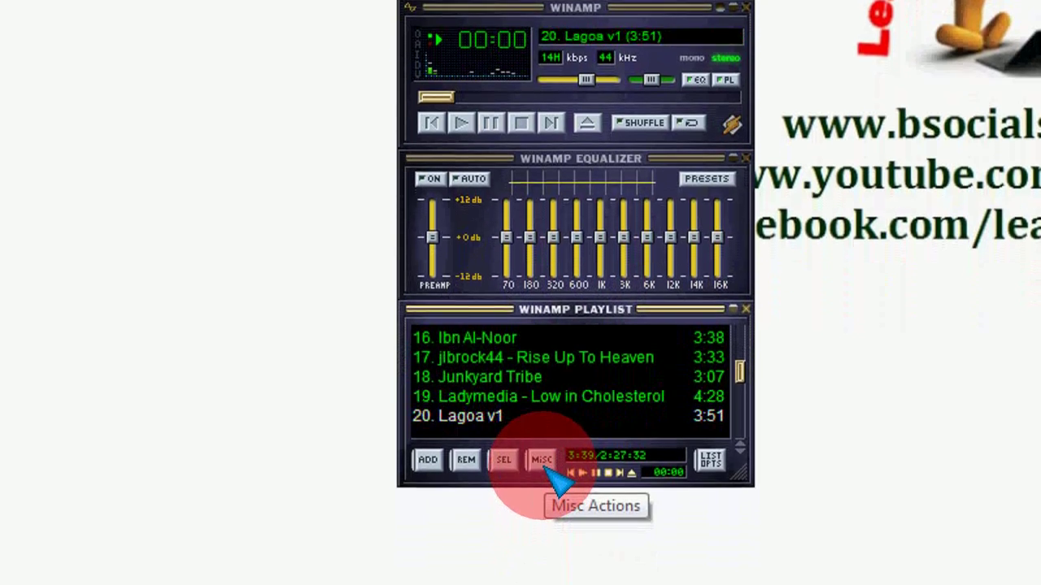
key("b")
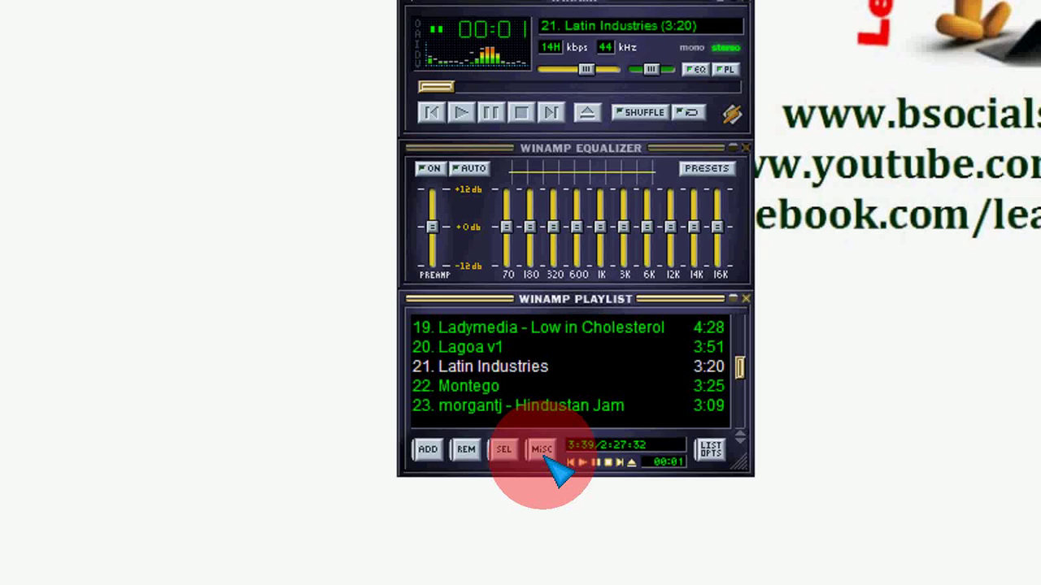
Step: Step back with Z to track 5, Cattails, and pause it with C
key("z")
key("z")
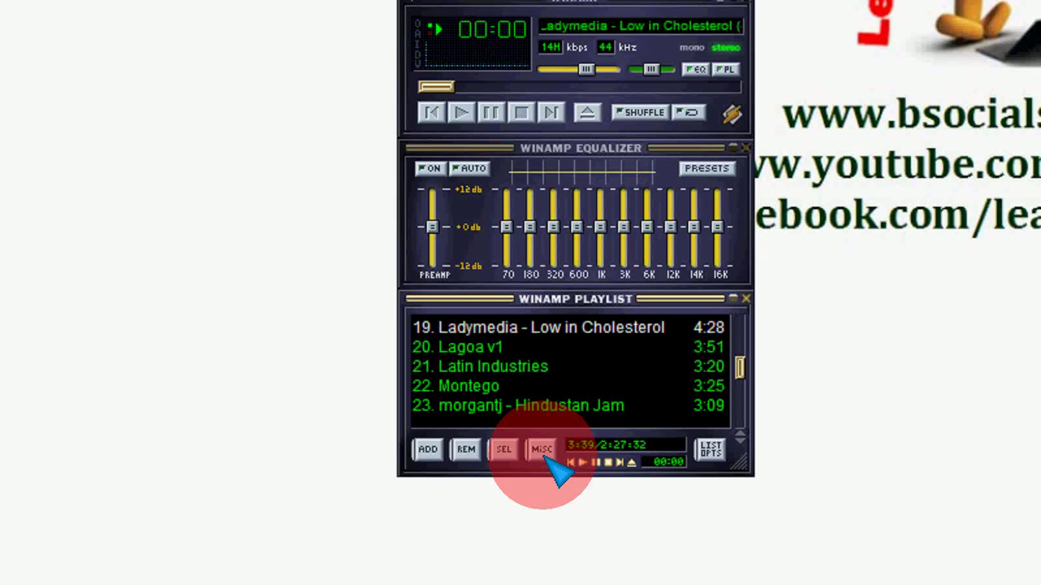
key("z")
key("z")
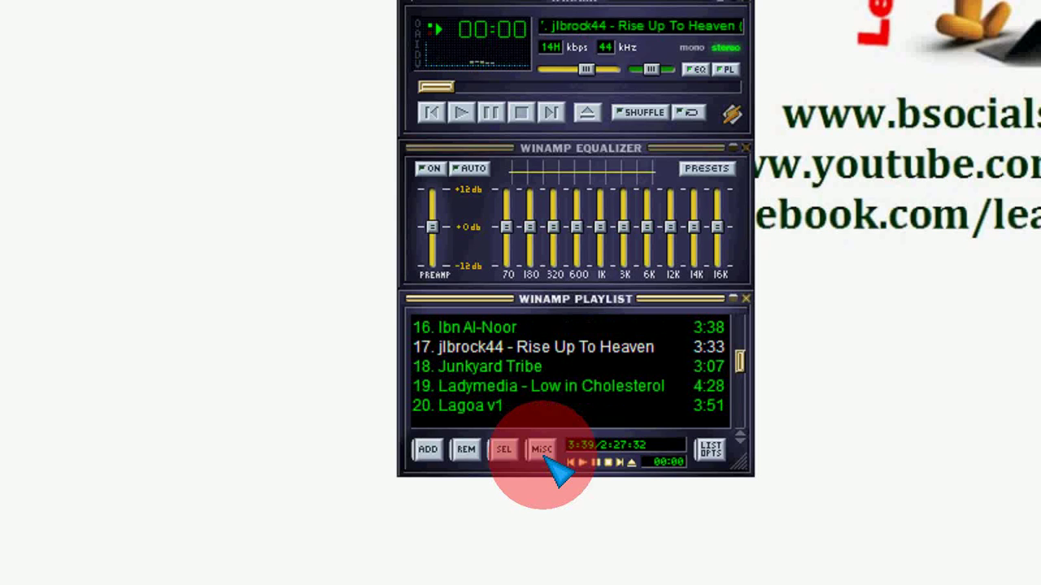
key("z")
key("z")
key("z")
key("z")
key("z")
key("z")
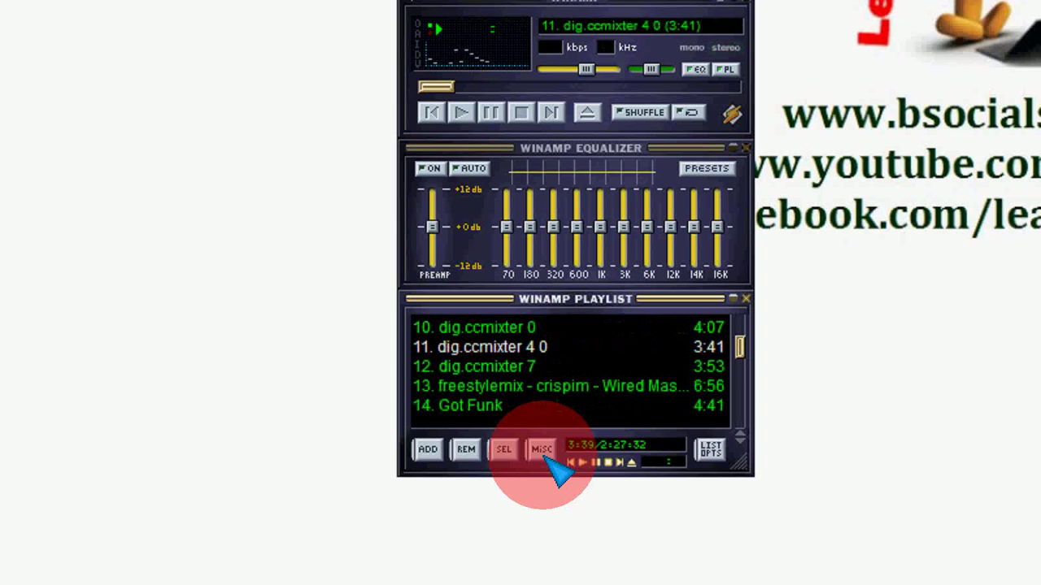
key("z")
key("z")
key("z")
key("z")
key("z")
key("z")
key("c")
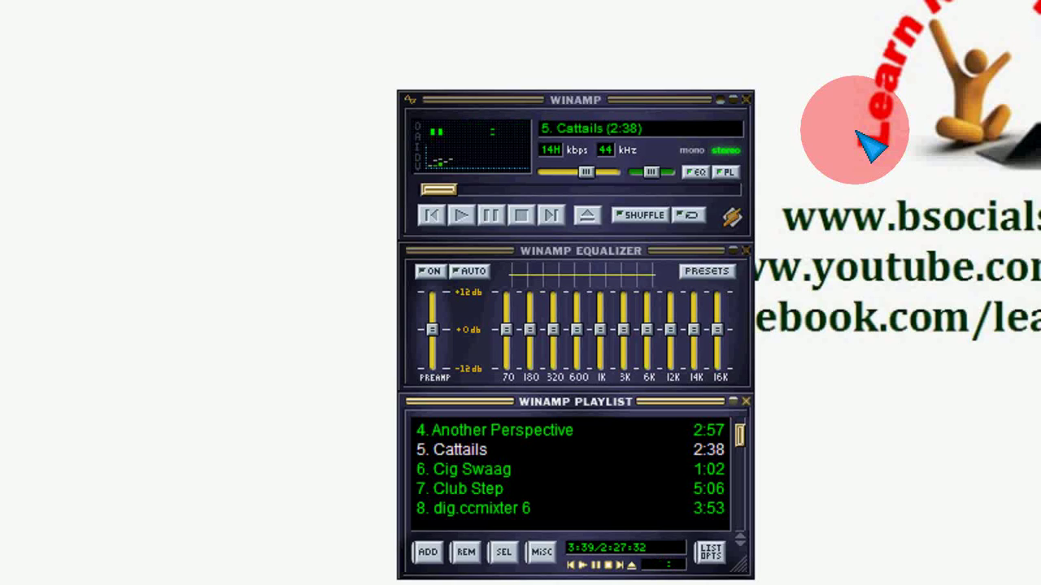
key("c")
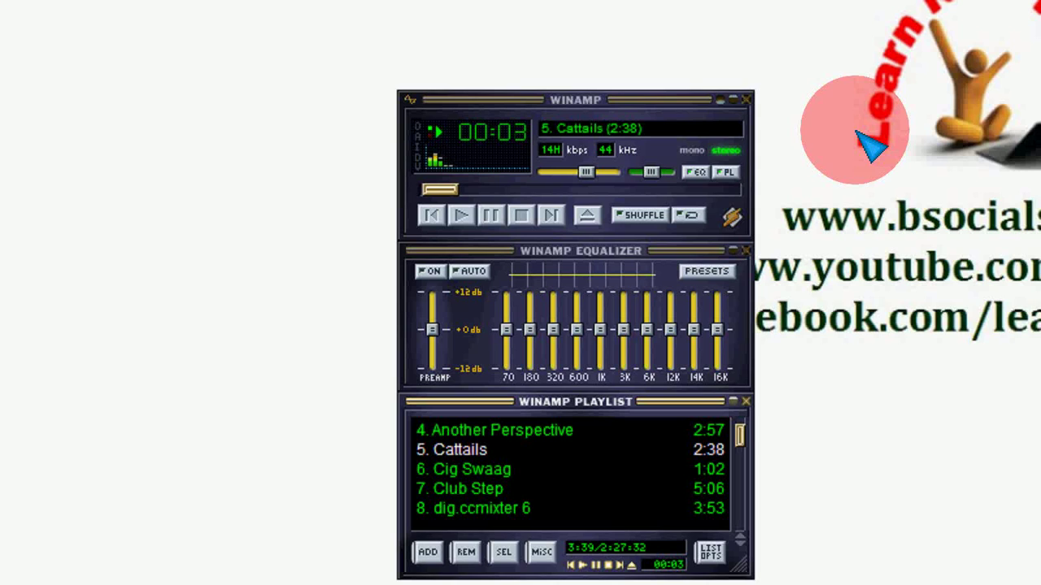
key("c")
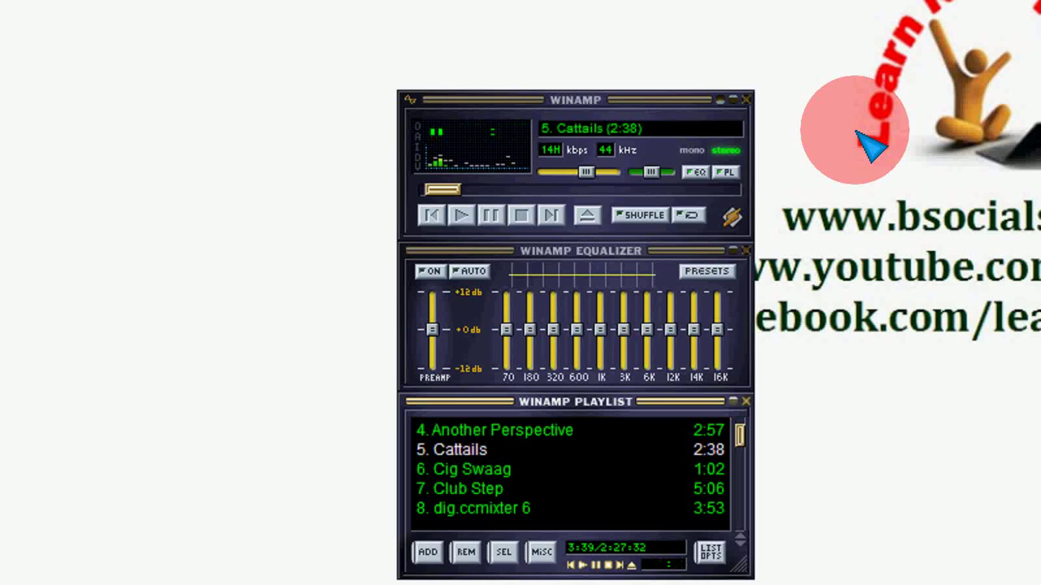